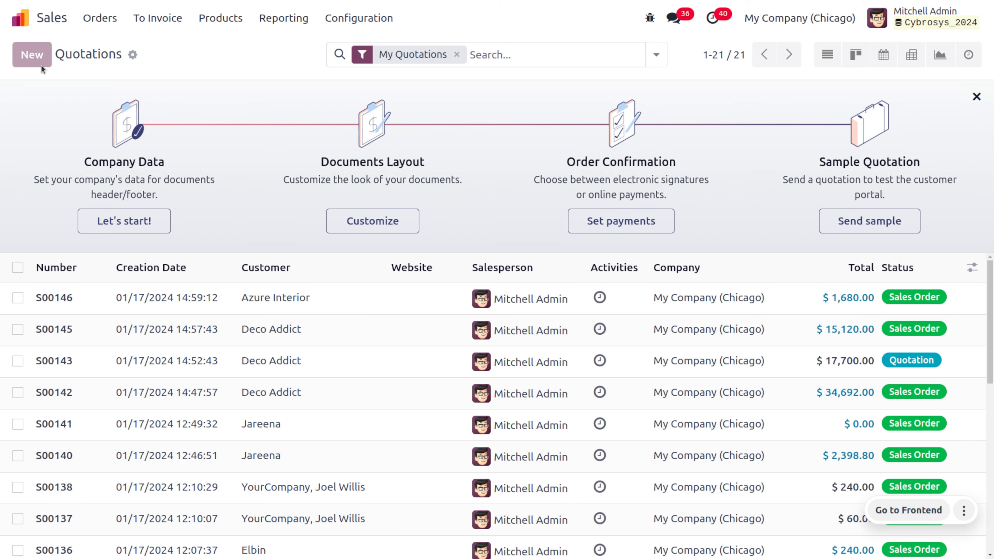
# Step: Set Deco Addict as the new quotation's customer and add [FURN_6666] Acoustic Bloc Screens with a quantity of 50
pyautogui.click(176, 185)
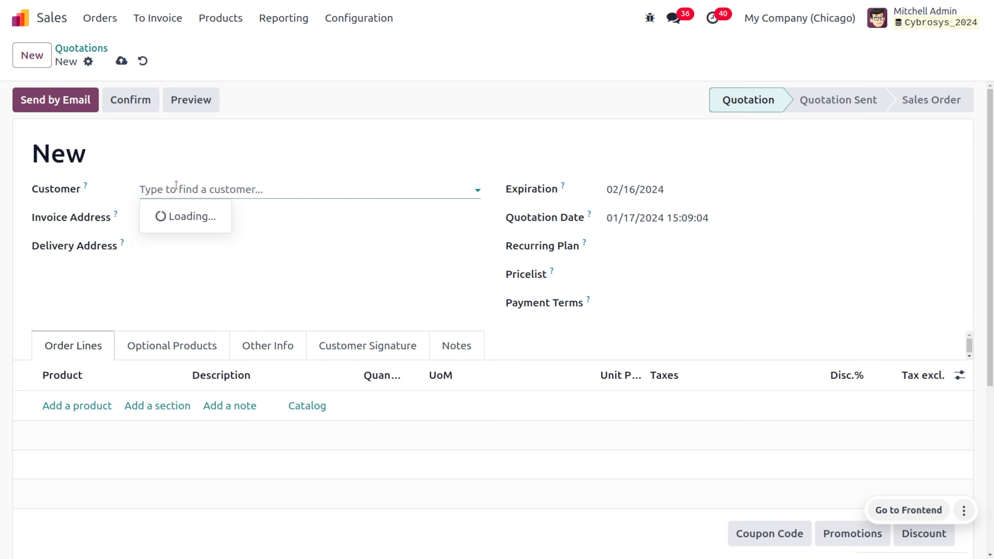
pyautogui.click(200, 216)
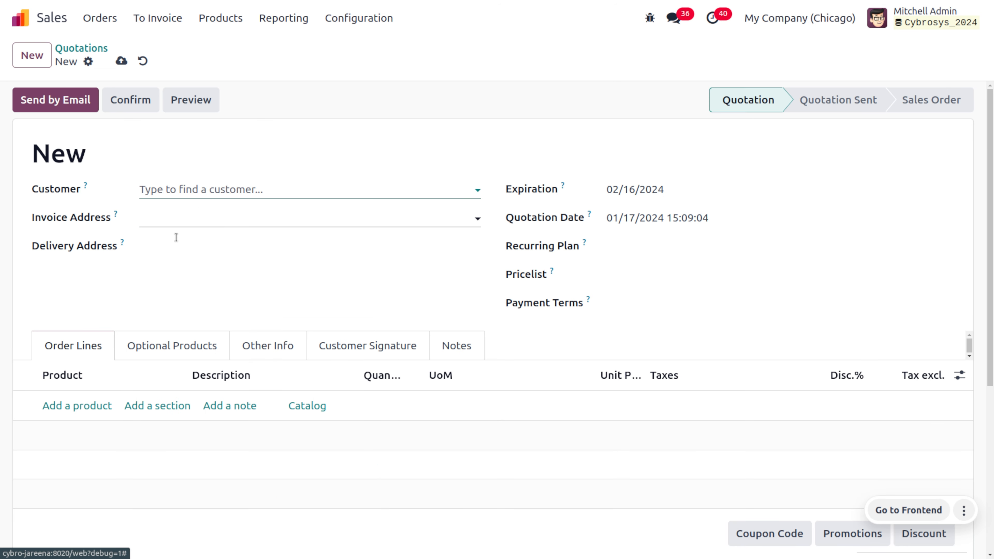
pyautogui.click(67, 406)
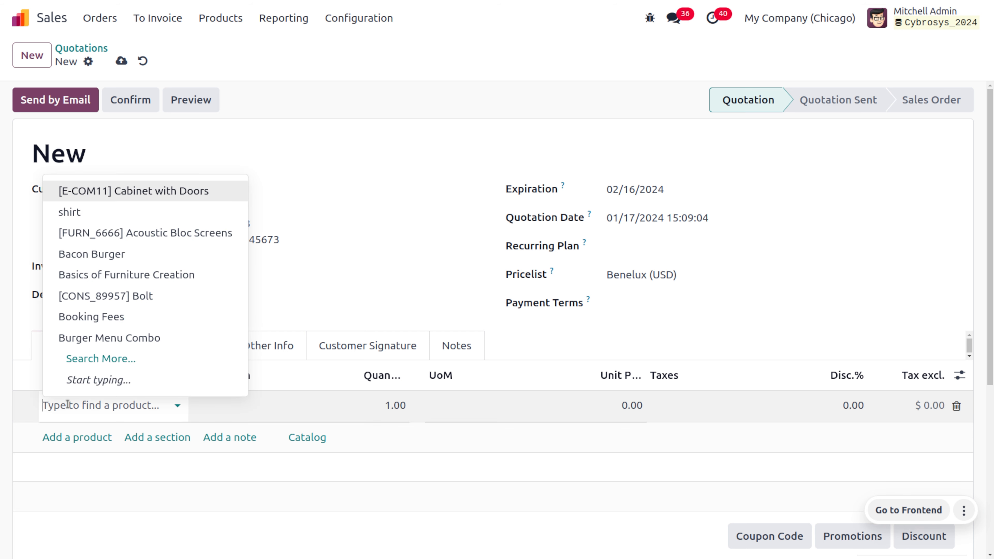
pyautogui.click(156, 233)
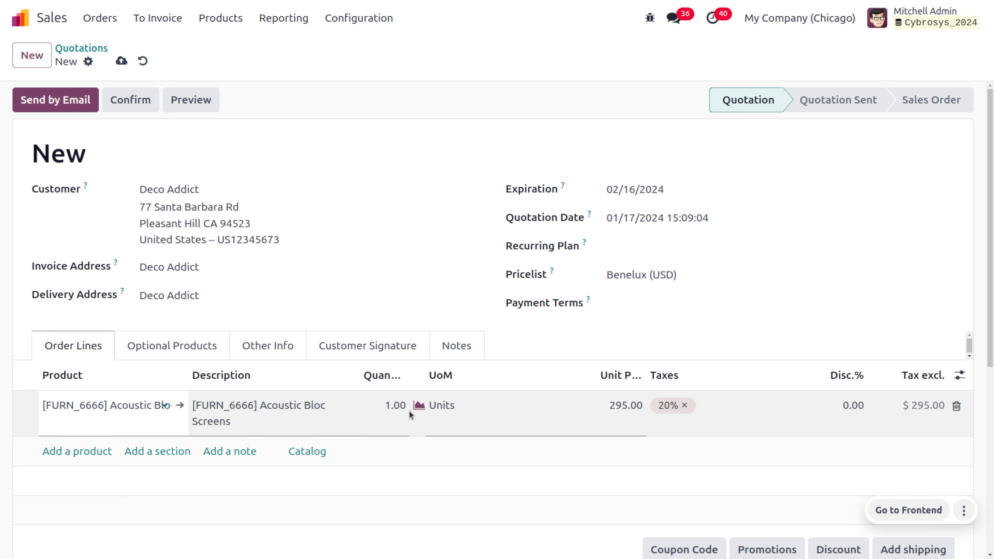
pyautogui.click(405, 407)
pyautogui.write('50')
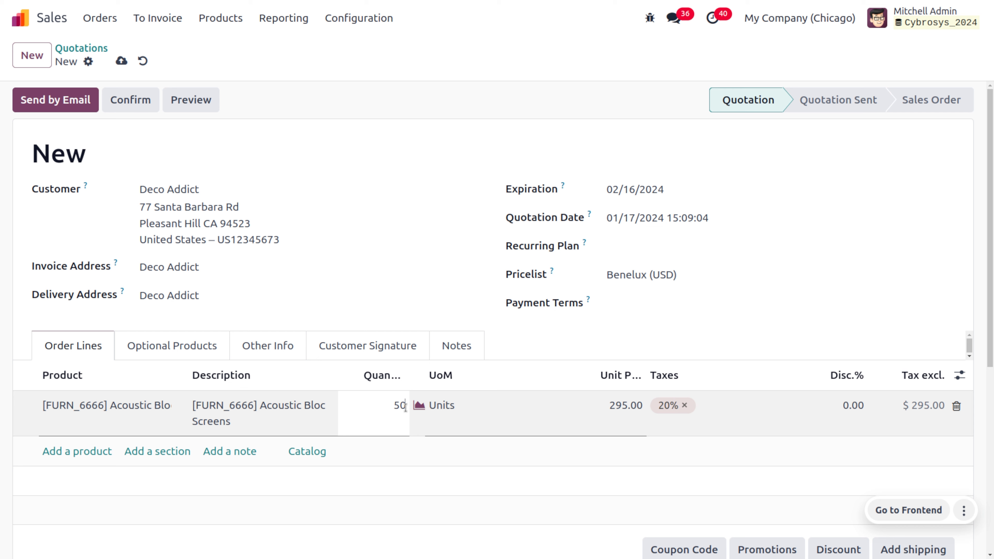
pyautogui.click(522, 122)
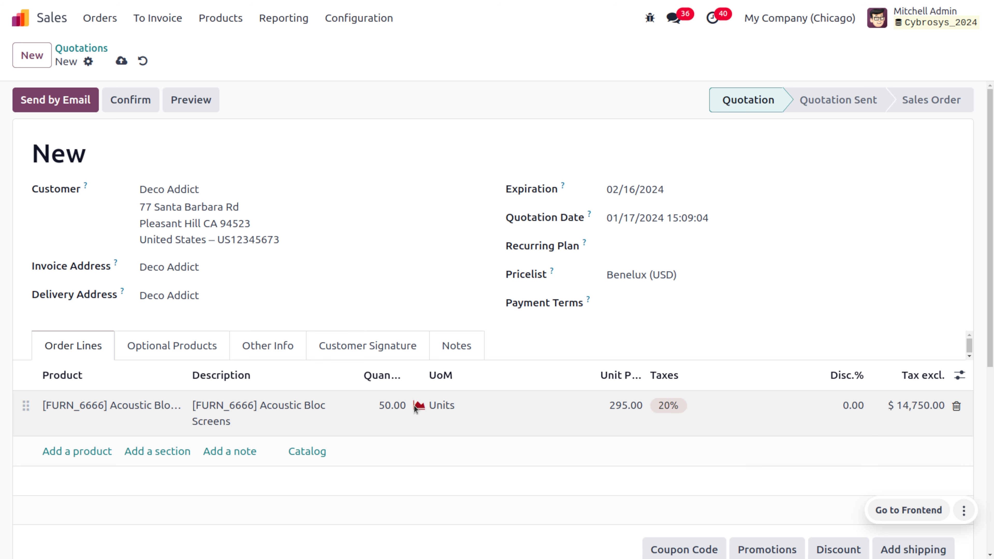
# Step: Check the stock availability of the Acoustic Bloc Screens line and review the quotation's shipping policy in its delivery information
pyautogui.click(418, 407)
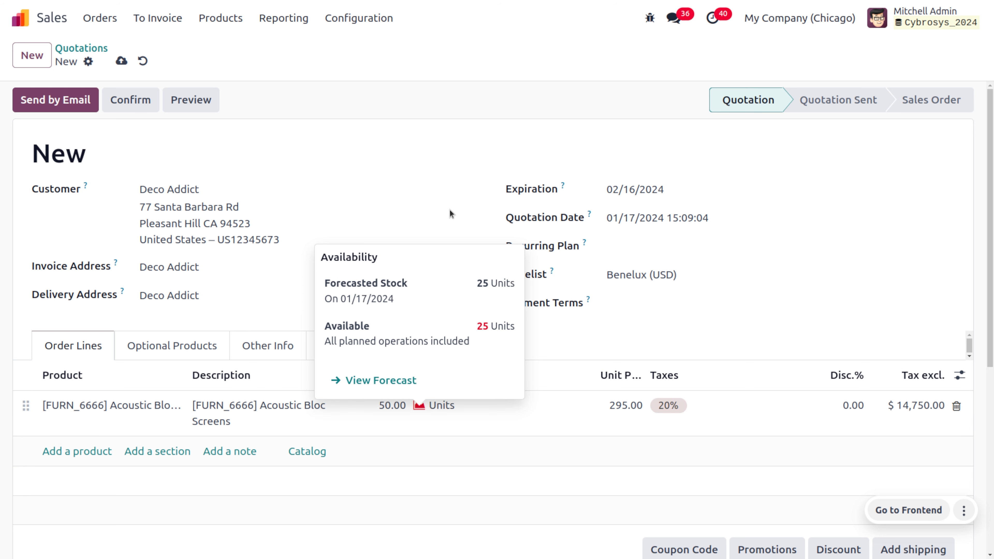
pyautogui.click(391, 189)
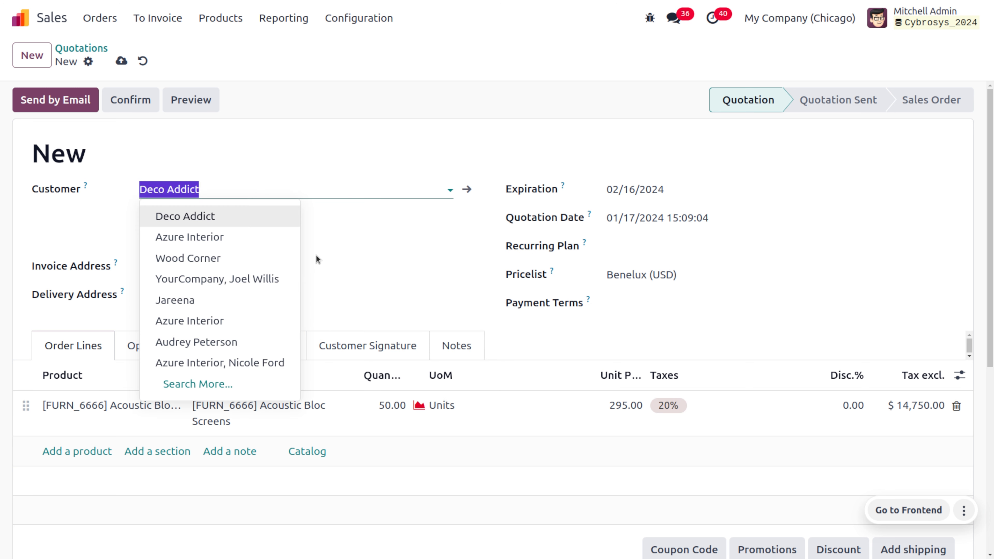
pyautogui.click(303, 344)
pyautogui.click(303, 343)
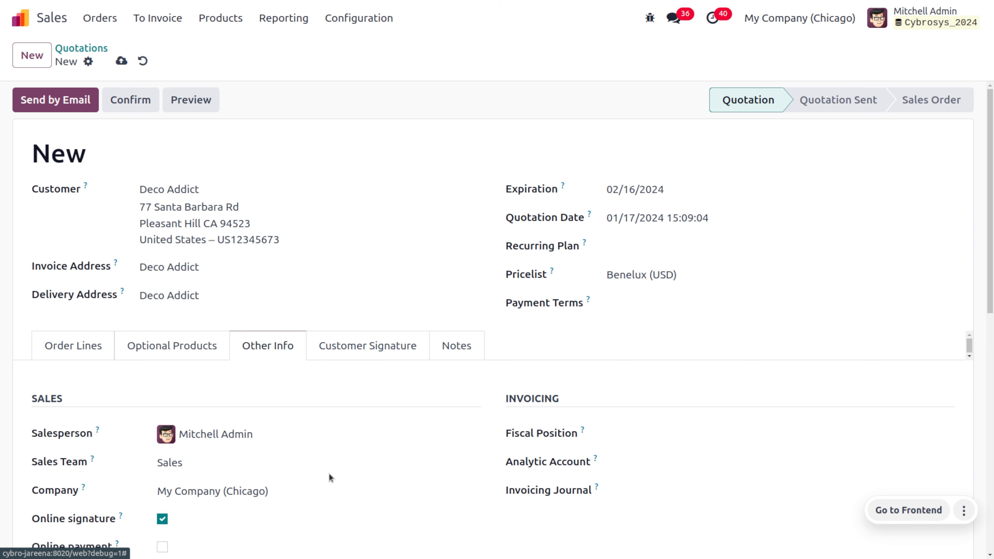
pyautogui.scroll(-10, 328, 473)
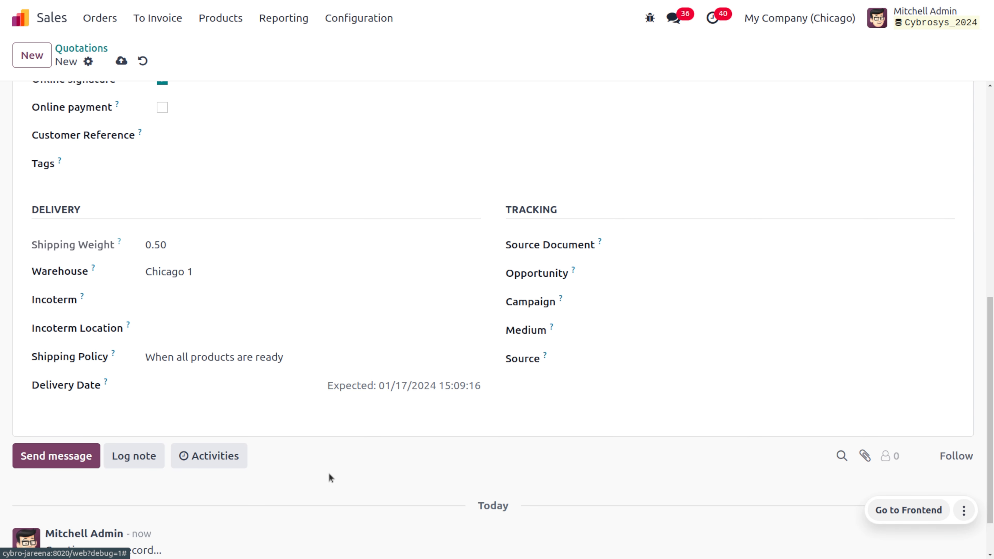
pyautogui.scroll(10, 328, 473)
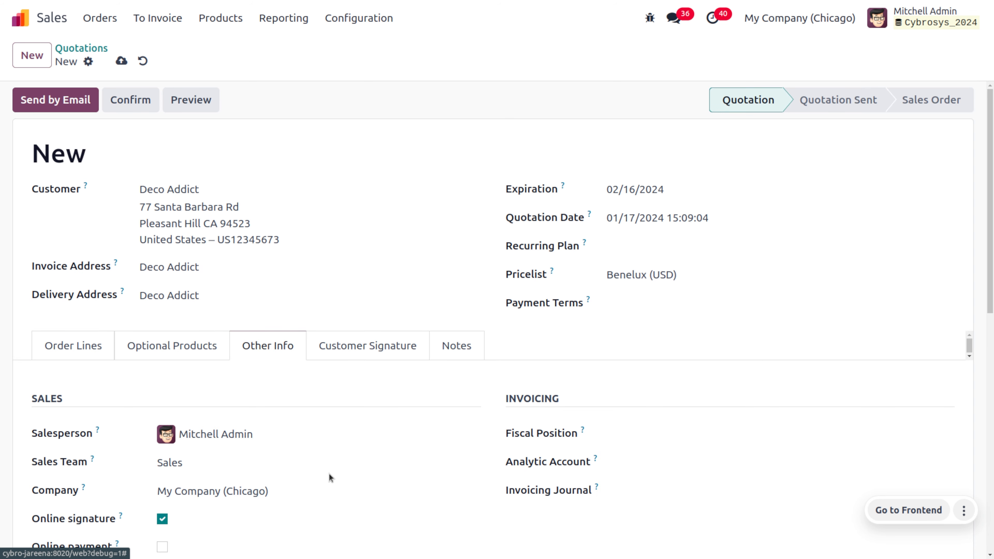
pyautogui.click(72, 350)
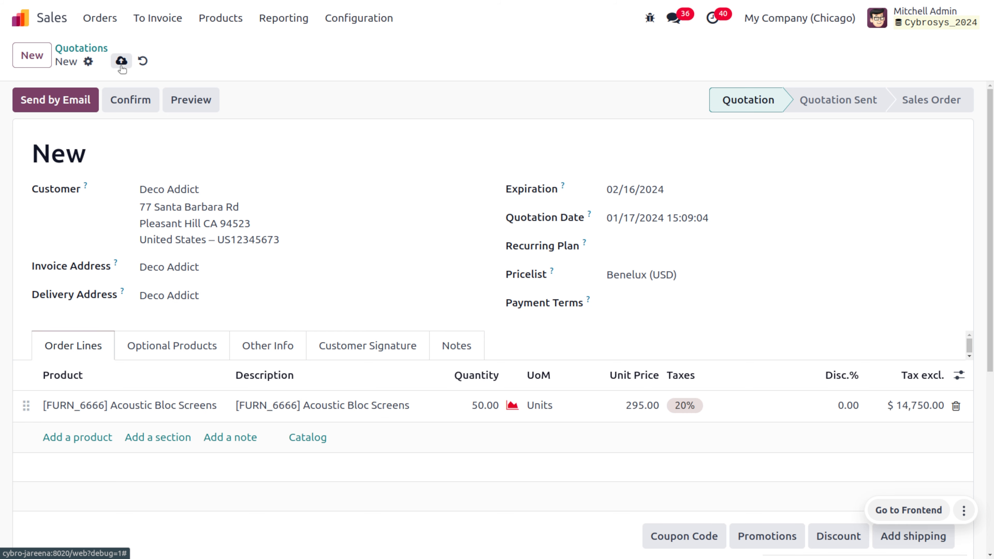
# Step: Save and confirm the Deco Addict quotation, and check product availability on its delivery order
pyautogui.click(122, 61)
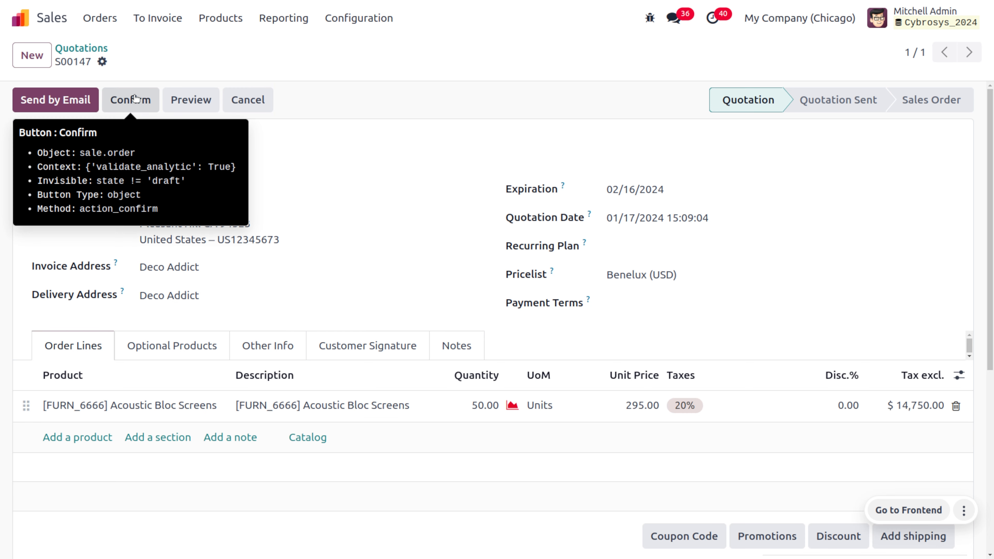
pyautogui.click(135, 98)
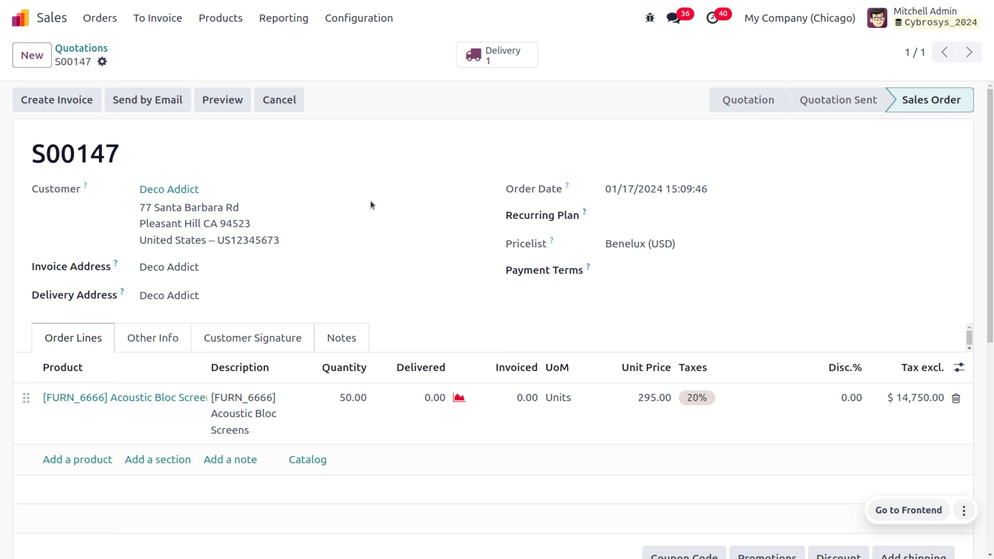
pyautogui.click(516, 66)
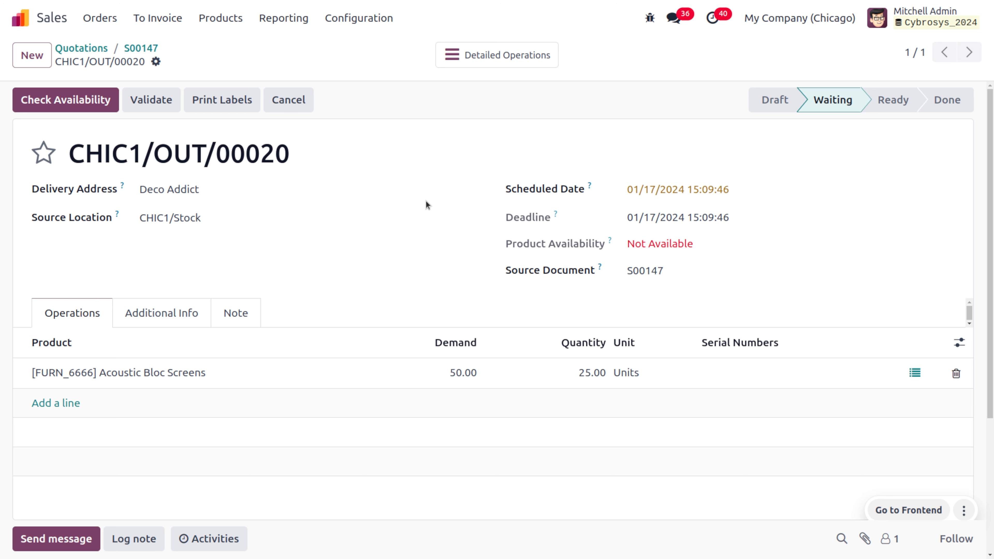
pyautogui.click(78, 94)
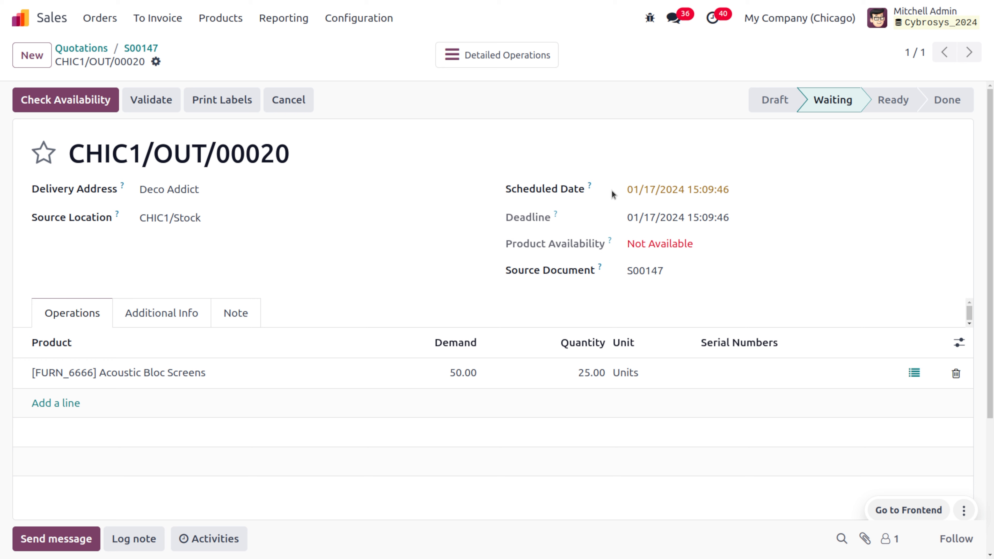
# Step: Set the Inventory app's picking policy to "Ship products as soon as available, with back orders" and save the settings
pyautogui.click(25, 29)
pyautogui.write('in')
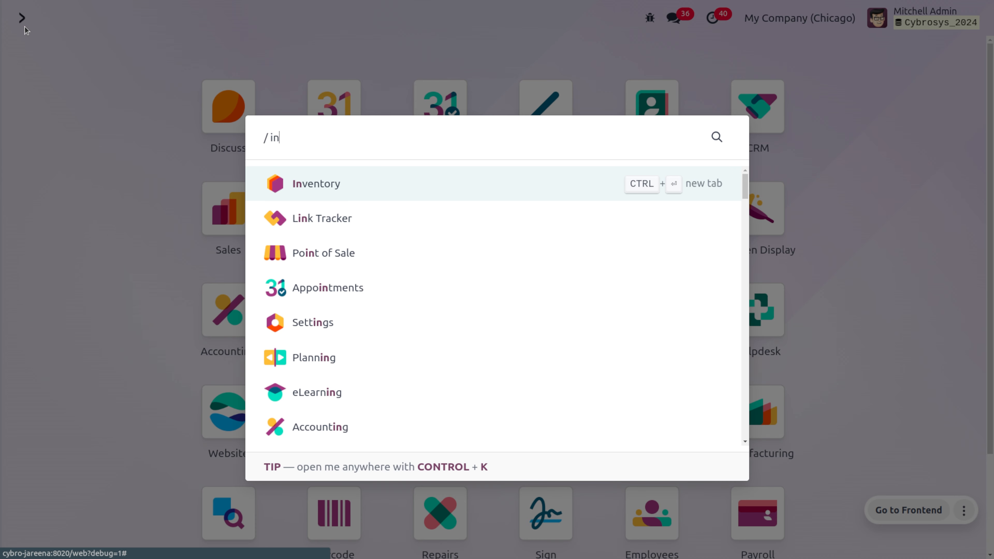
pyautogui.press('Return')
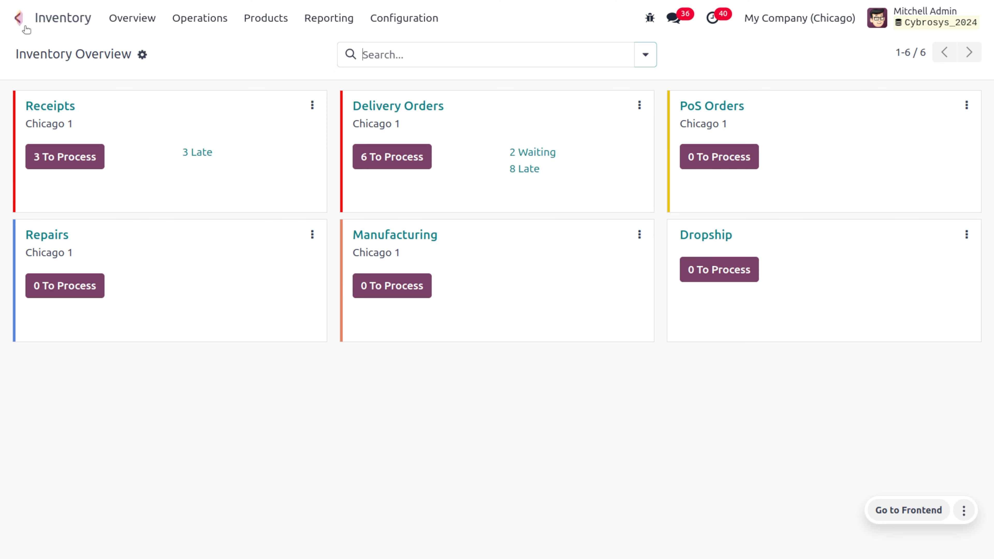
pyautogui.click(420, 20)
pyautogui.click(435, 47)
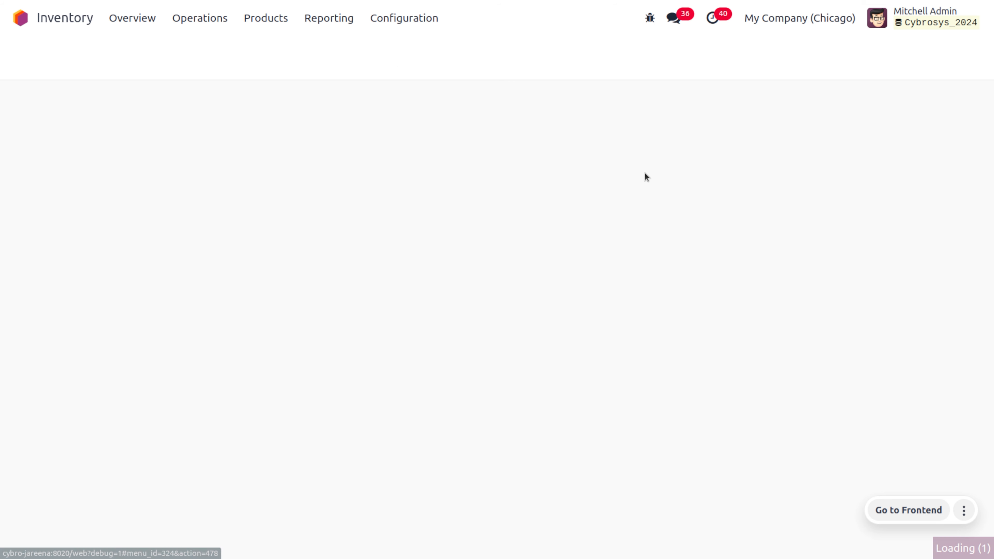
pyautogui.click(680, 274)
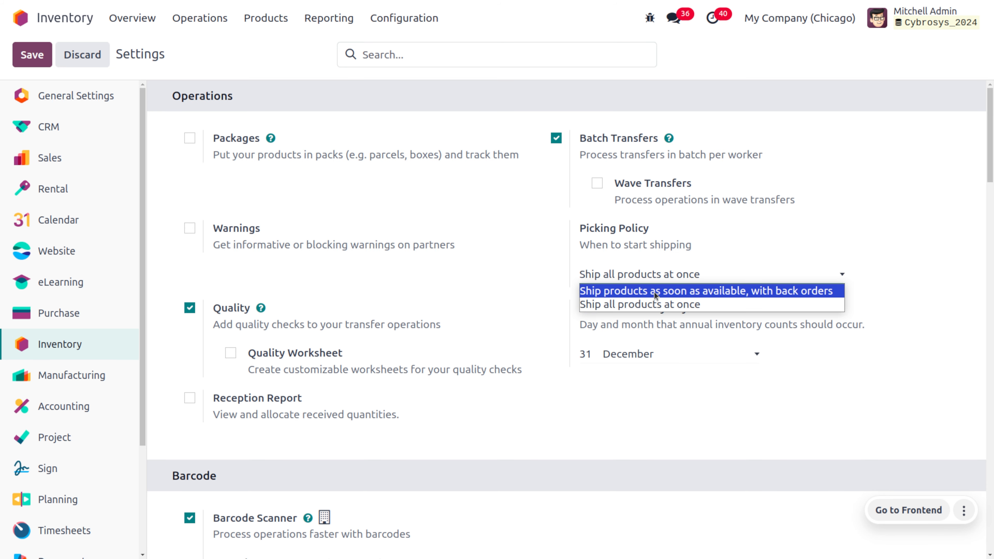
pyautogui.click(644, 294)
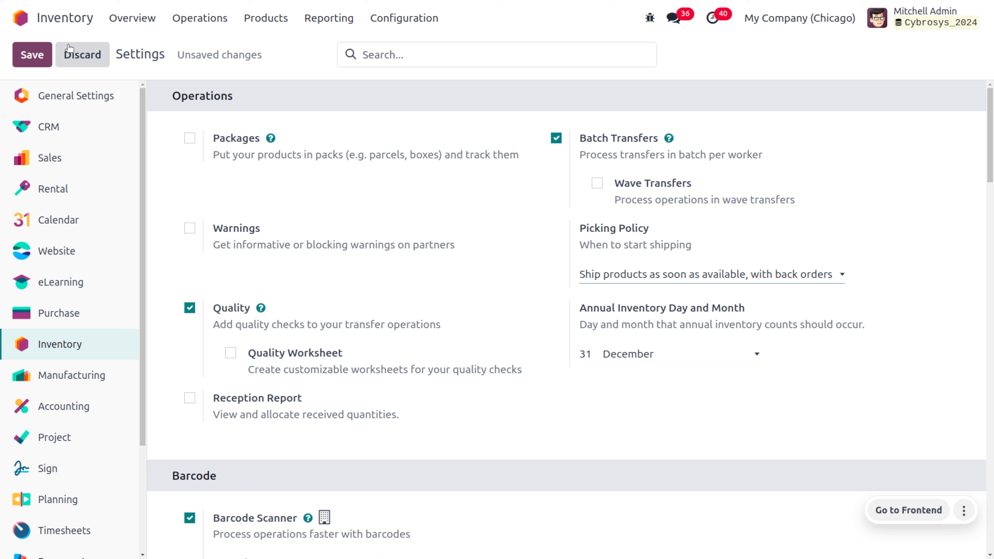
pyautogui.click(30, 55)
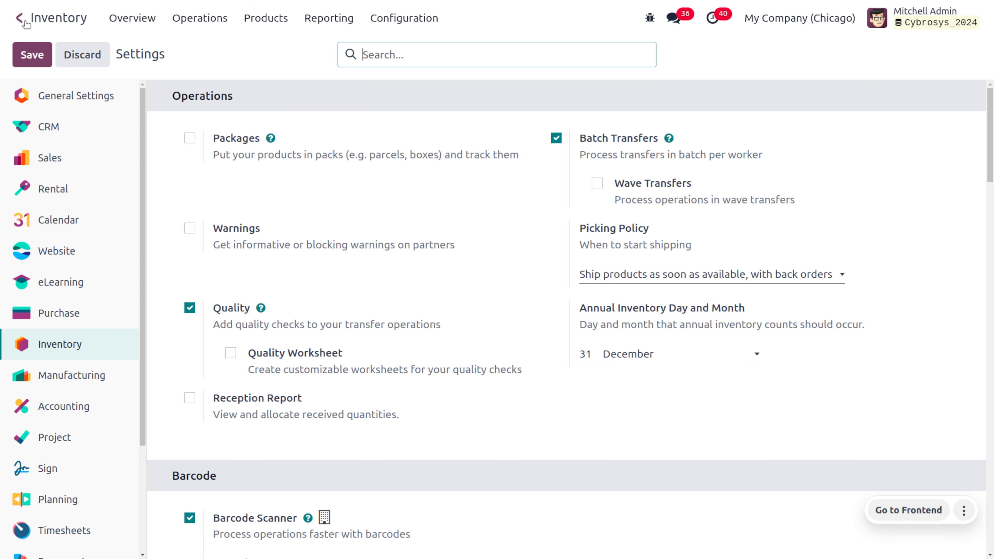
# Step: Switch to the Sales app and create a new quotation for customer Azure Interior
pyautogui.click(24, 22)
pyautogui.write('sa')
pyautogui.press('Return')
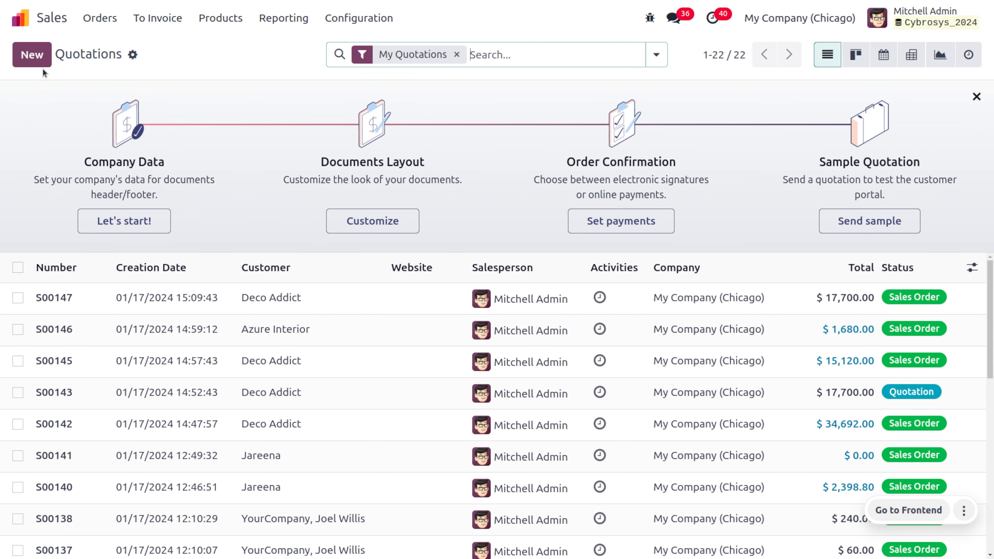
pyautogui.click(38, 57)
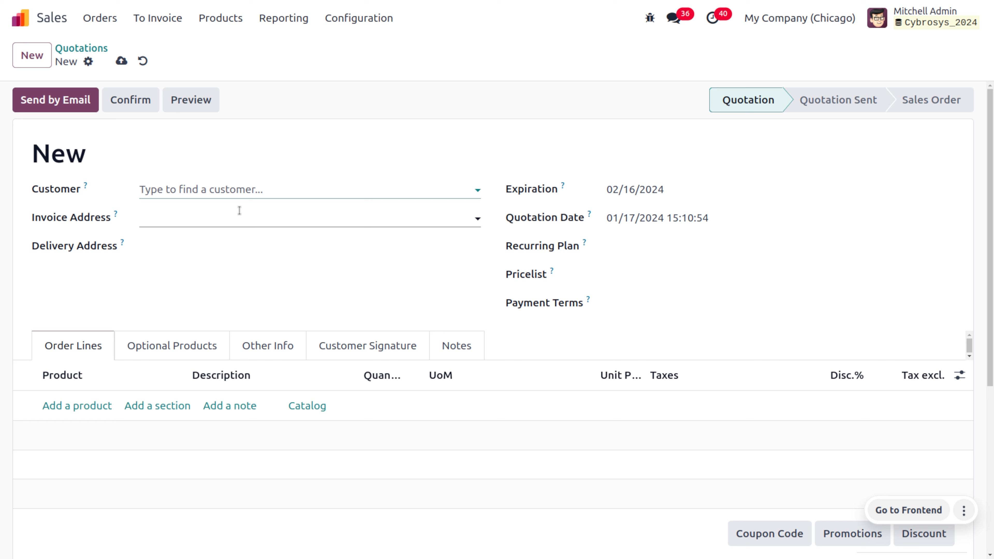
pyautogui.click(238, 190)
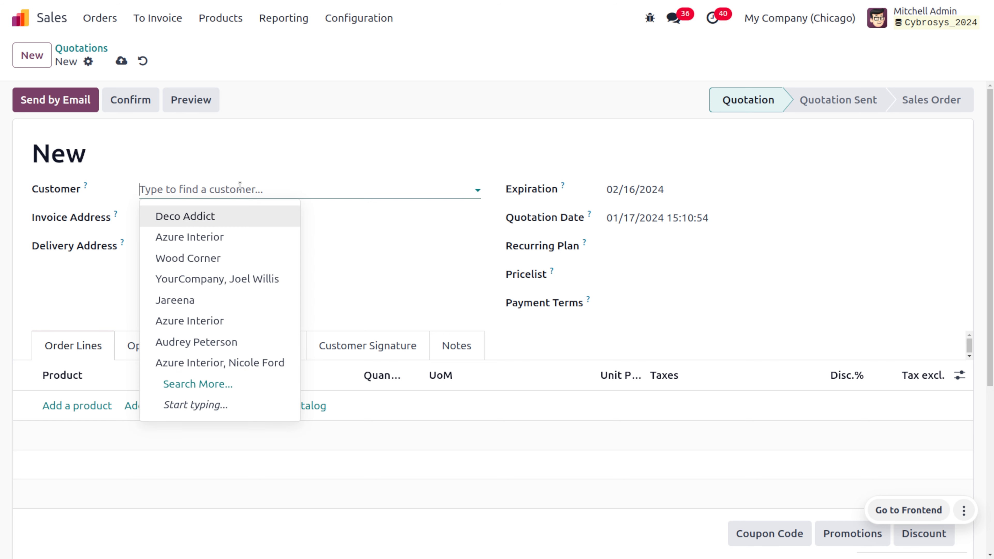
pyautogui.click(198, 238)
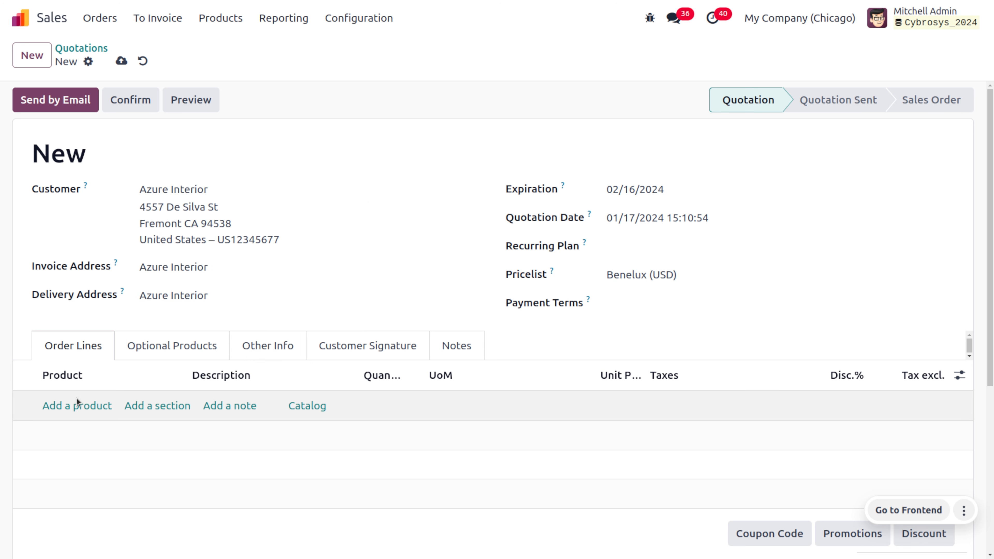
# Step: Add [E-COM11] Cabinet with Doors to the quotation's order lines with a quantity of 10
pyautogui.click(81, 405)
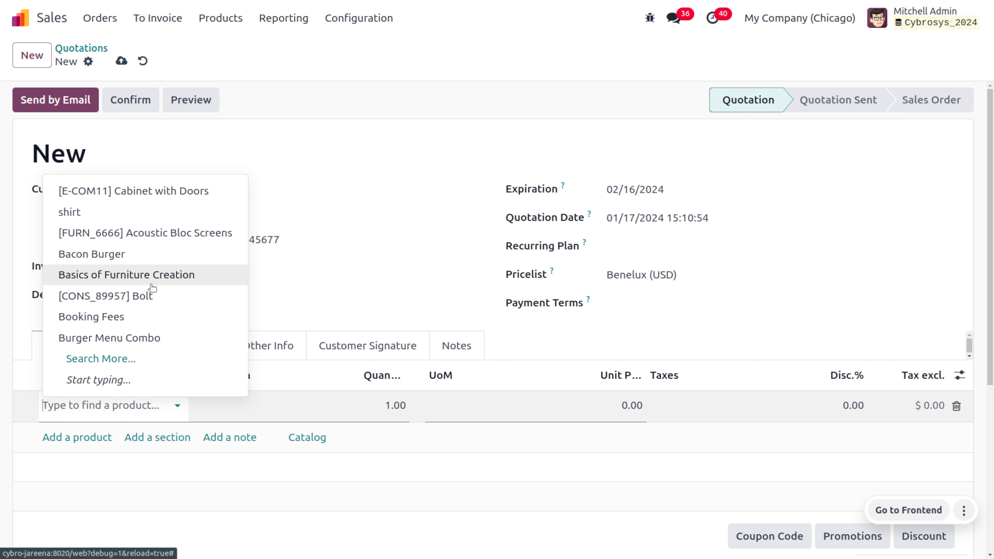
pyautogui.click(119, 192)
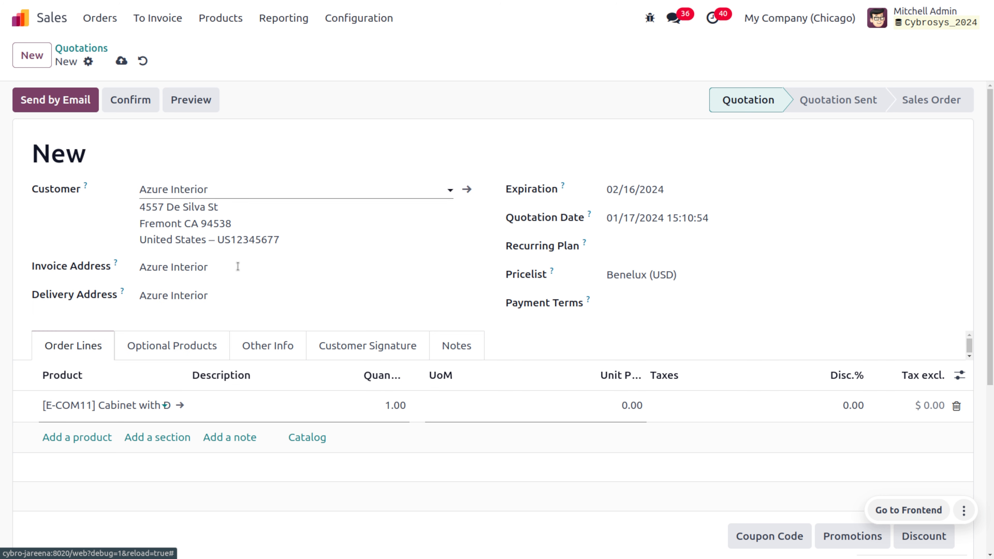
pyautogui.click(378, 413)
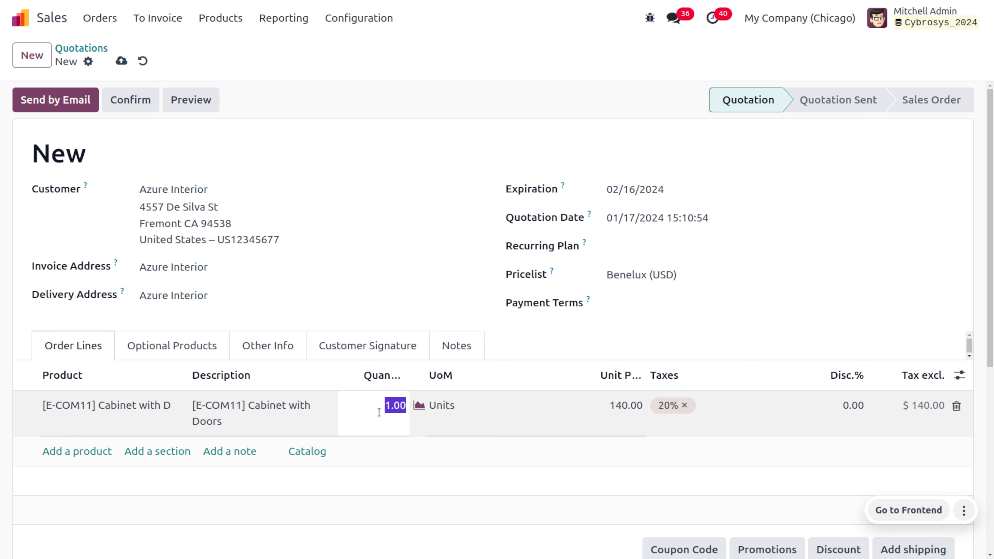
pyautogui.write('10')
pyautogui.click(436, 152)
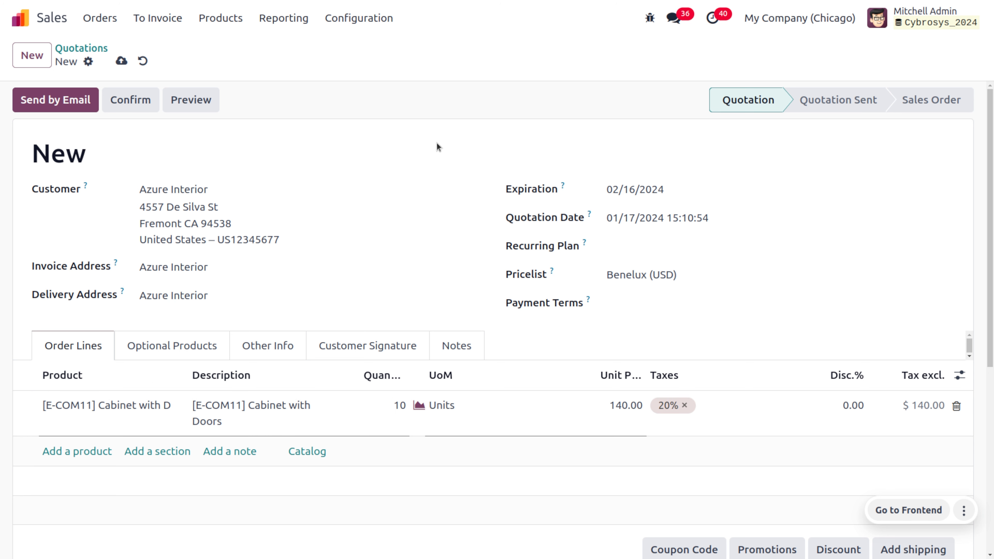
# Step: Check the stock availability of the Cabinet with Doors line and review the shipping policy of the Azure Interior quotation
pyautogui.click(419, 406)
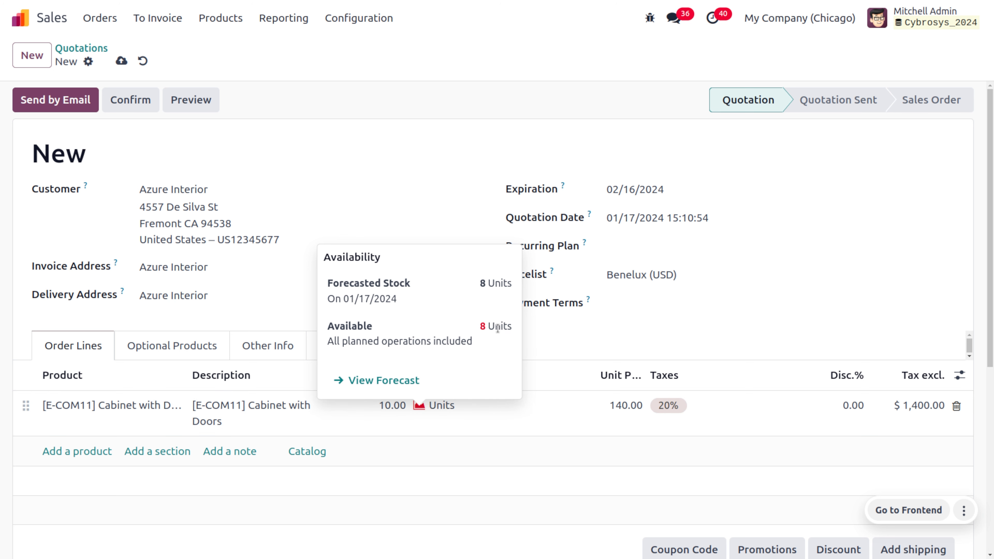
pyautogui.click(262, 358)
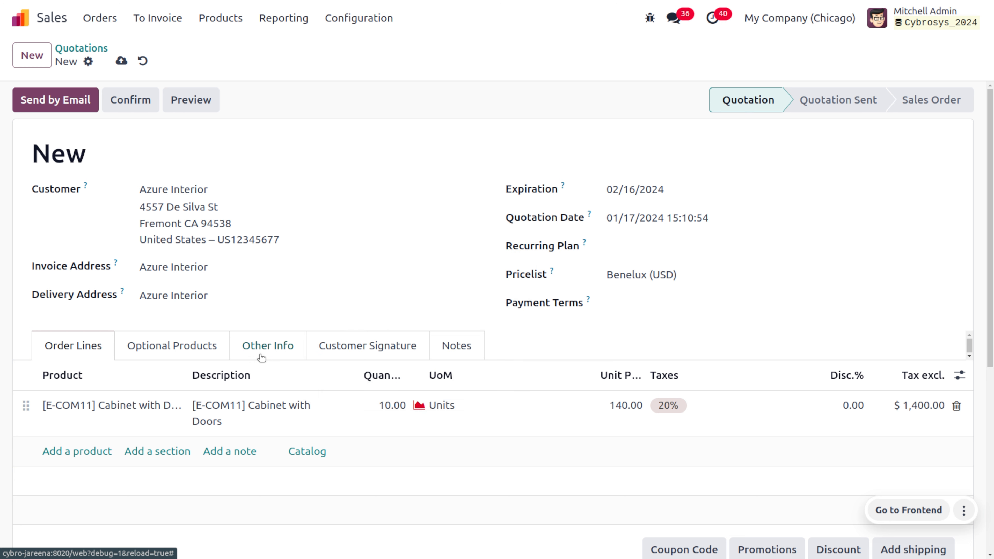
pyautogui.click(262, 357)
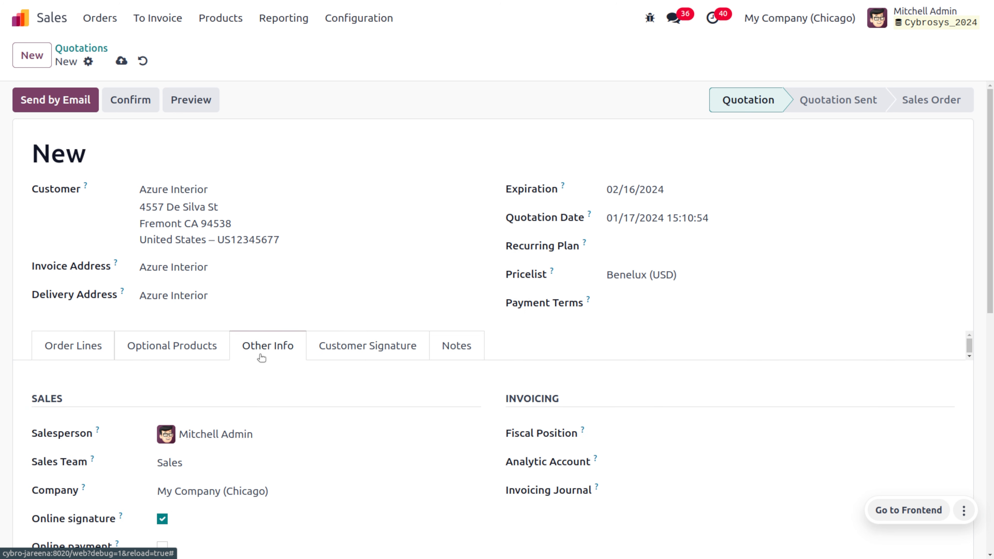
pyautogui.scroll(-10, 261, 358)
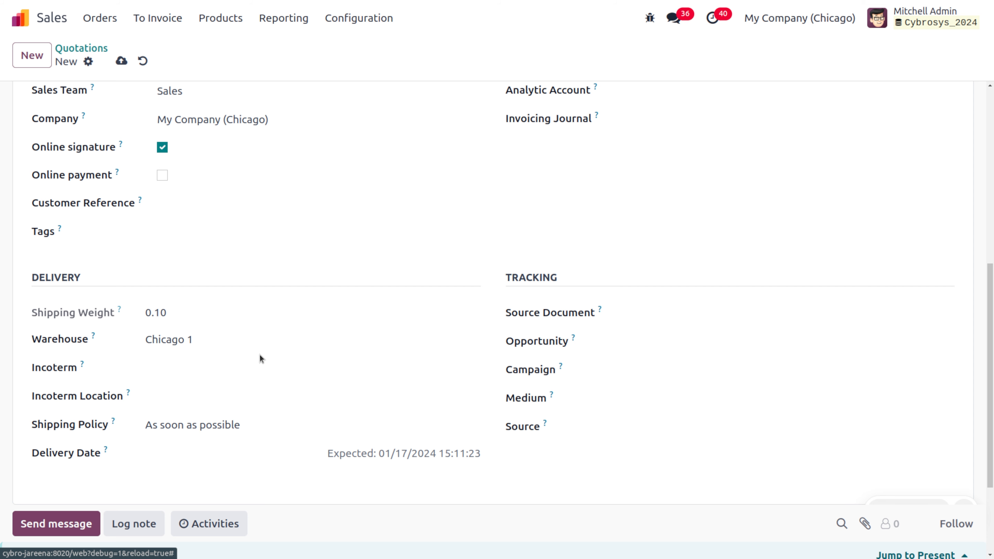
pyautogui.scroll(10, 259, 354)
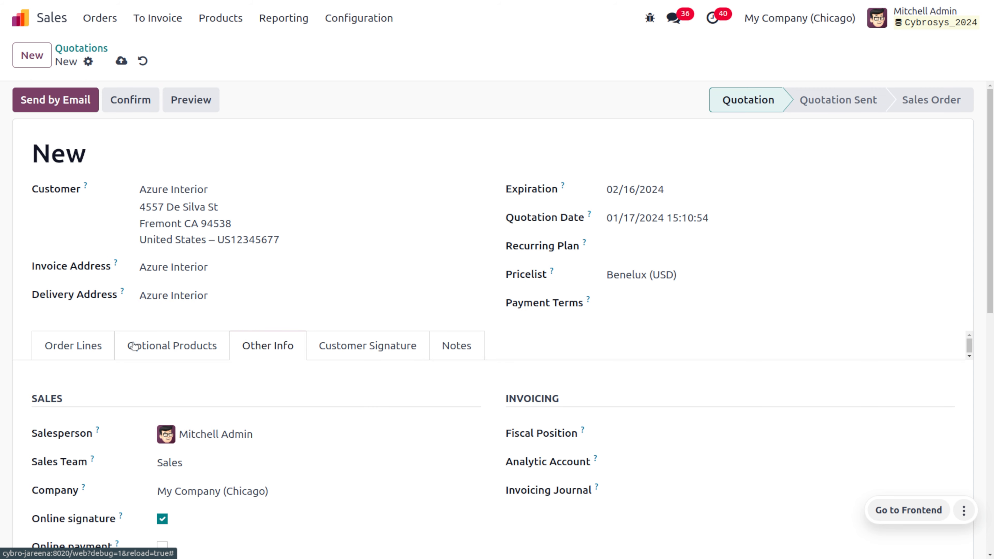
# Step: Return to the Azure Interior quotation's order lines and confirm it as a sales order
pyautogui.click(81, 343)
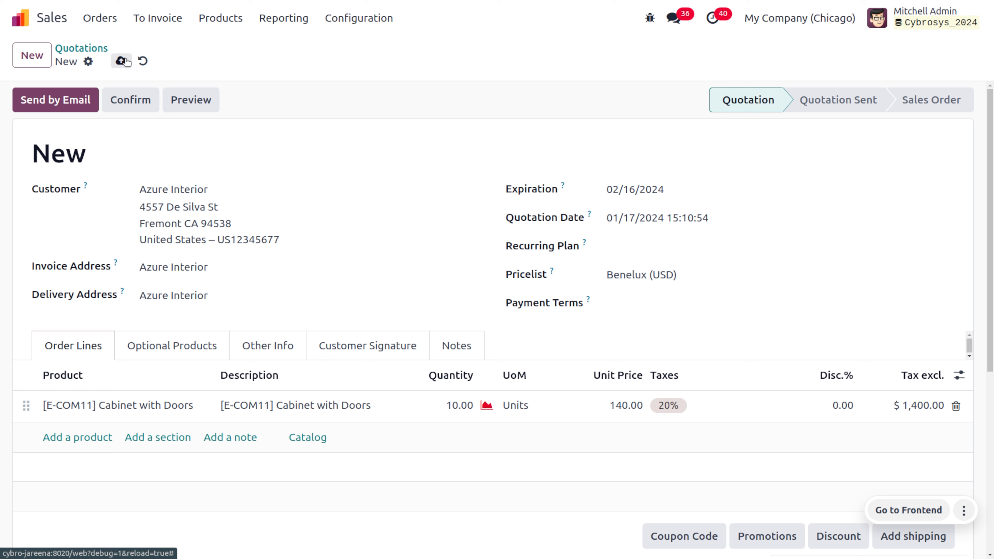
pyautogui.click(136, 104)
pyautogui.click(139, 99)
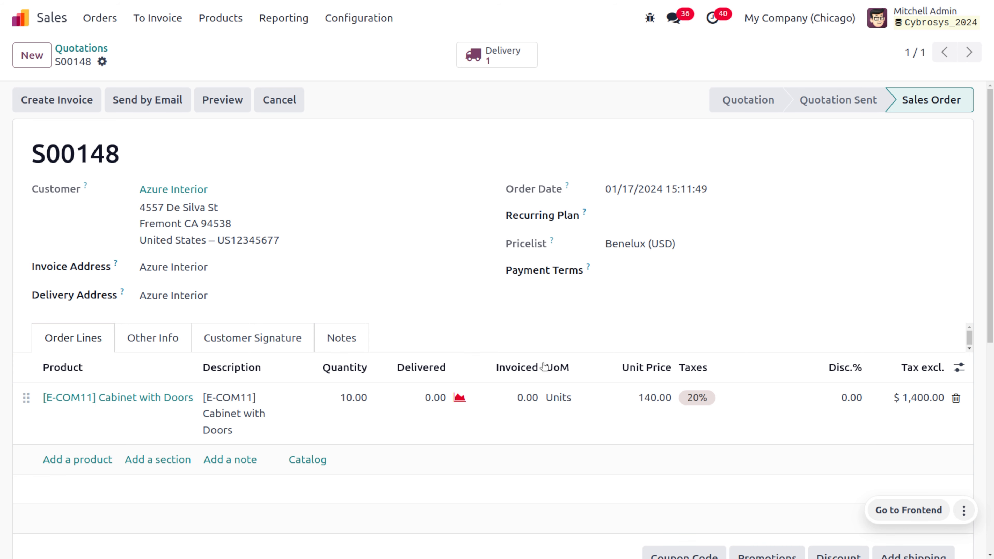
# Step: Open the sales order's delivery and validate it for the available Cabinet with Doors units, creating a backorder for the remainder
pyautogui.click(496, 58)
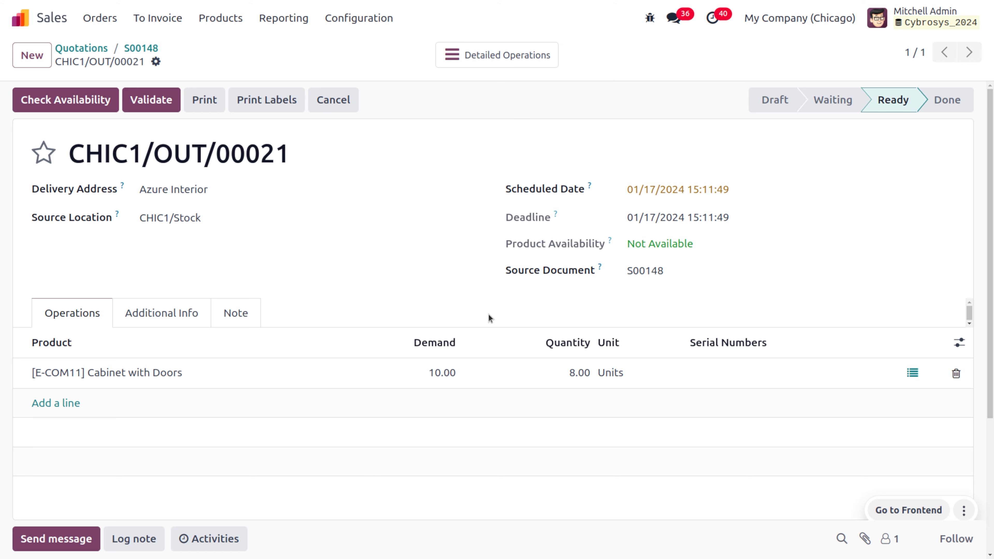
pyautogui.moveTo(841, 101)
pyautogui.click(144, 101)
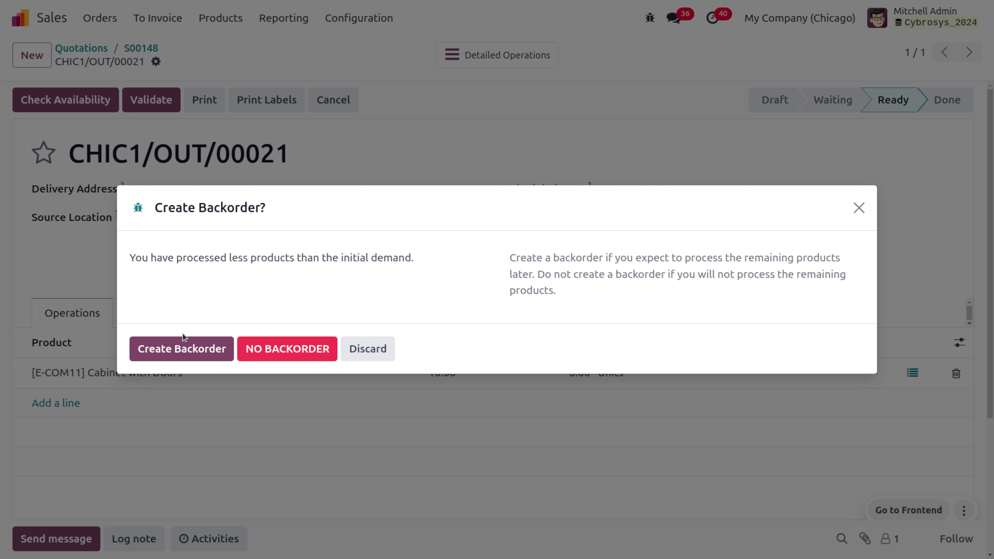
pyautogui.click(192, 350)
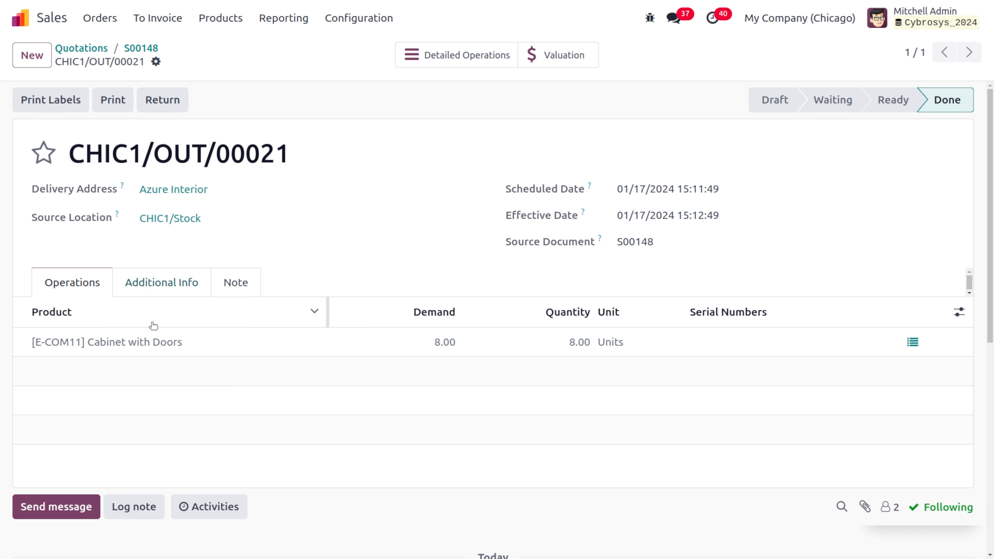
# Step: From the completed delivery's product line, open Cabinet with Doors and add an on-hand quantity of 2 units at CHIC1/Stock, saving the entry
pyautogui.click(163, 350)
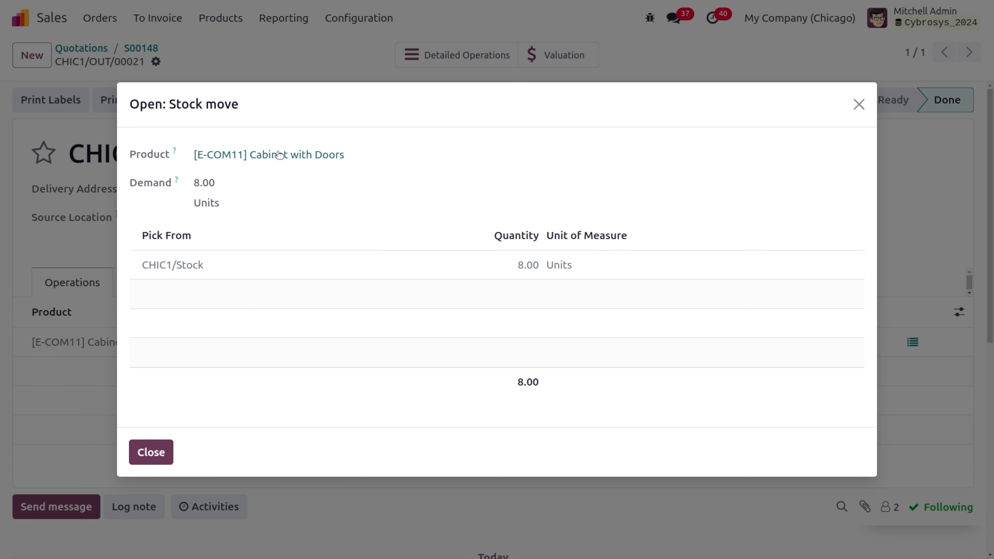
pyautogui.click(278, 155)
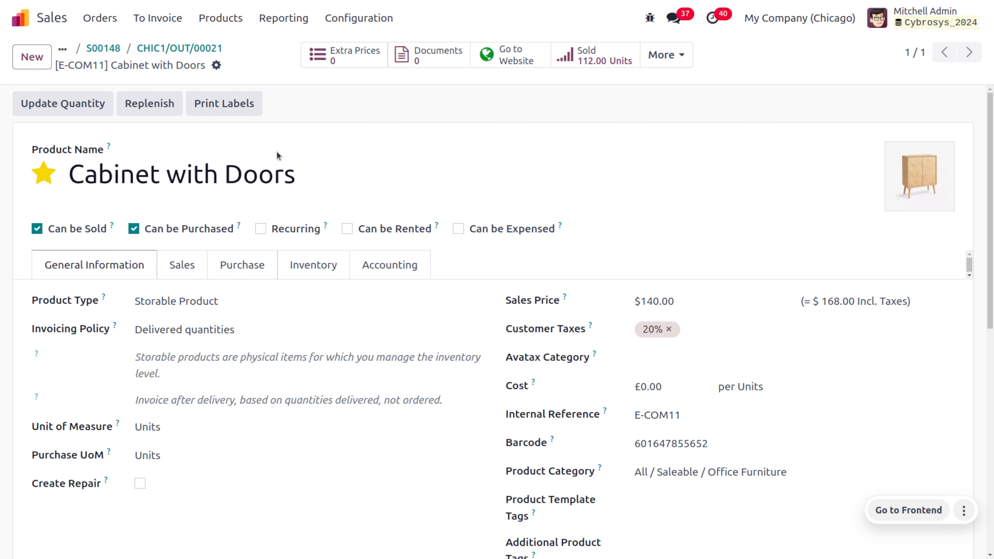
pyautogui.click(94, 111)
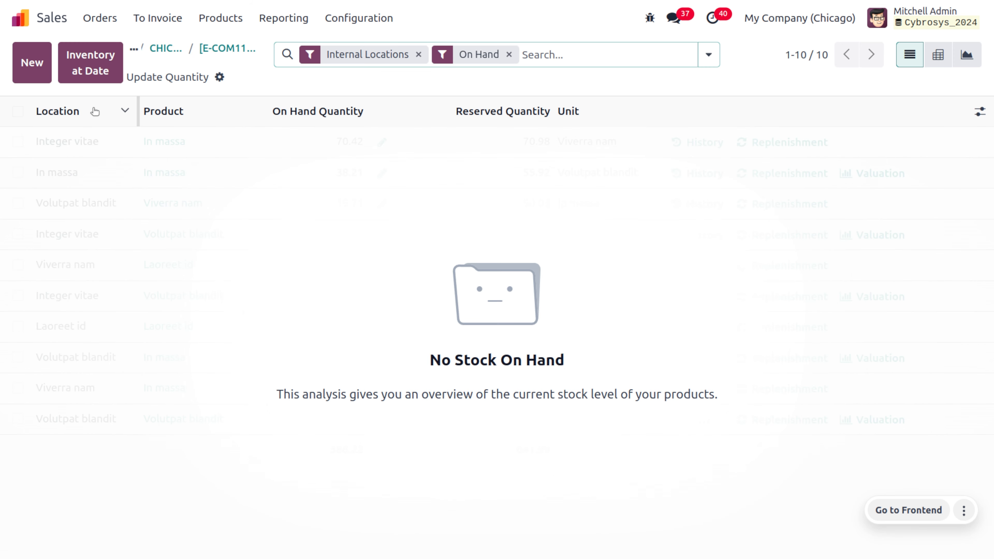
pyautogui.click(32, 63)
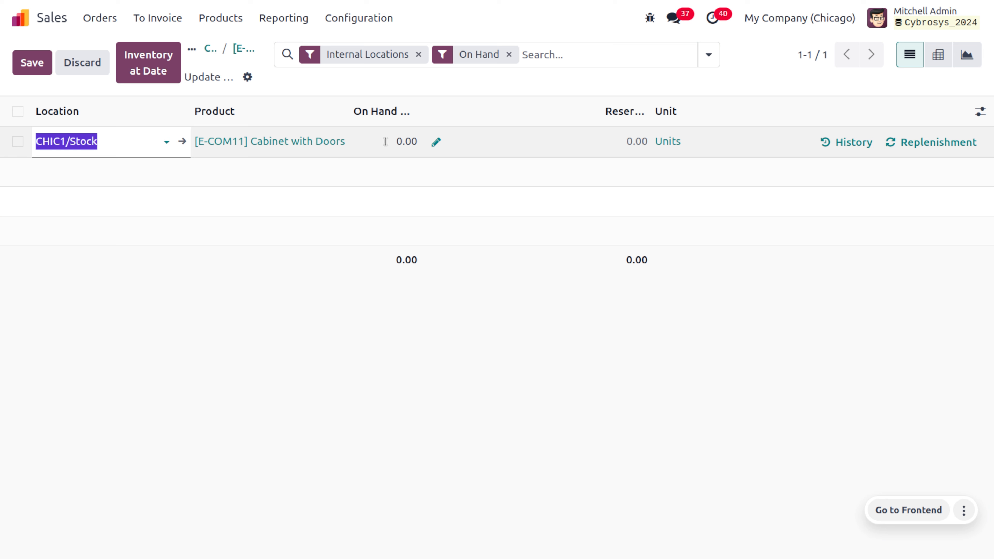
pyautogui.click(393, 143)
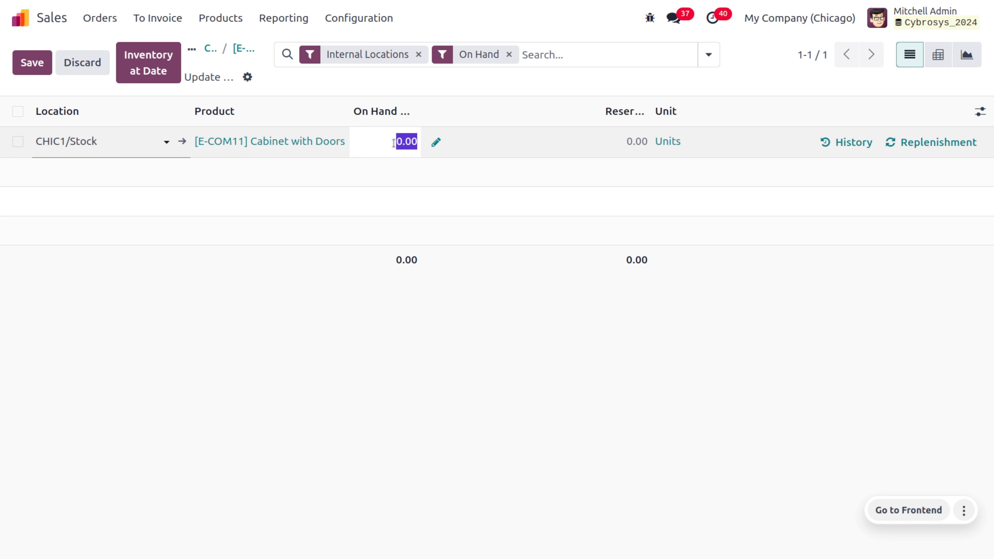
pyautogui.write('2')
pyautogui.click(30, 66)
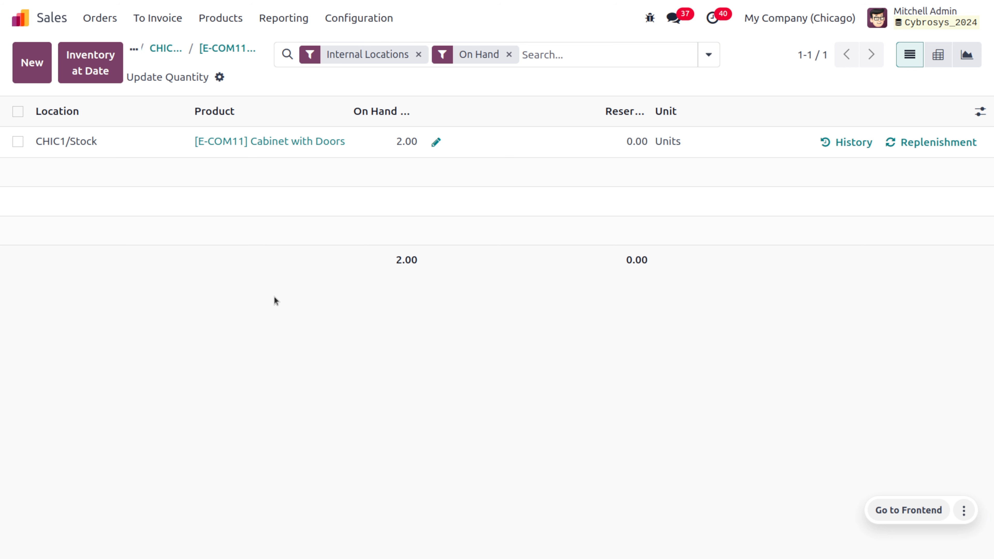
# Step: Go back to the Azure Interior sales order and open the waiting backorder transfer from its deliveries
pyautogui.click(207, 49)
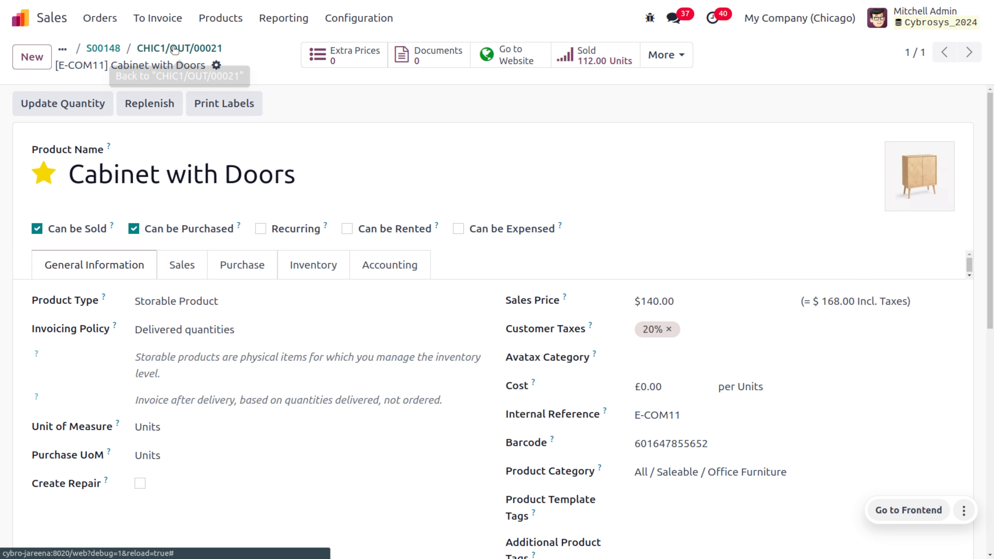
pyautogui.click(113, 50)
pyautogui.click(478, 67)
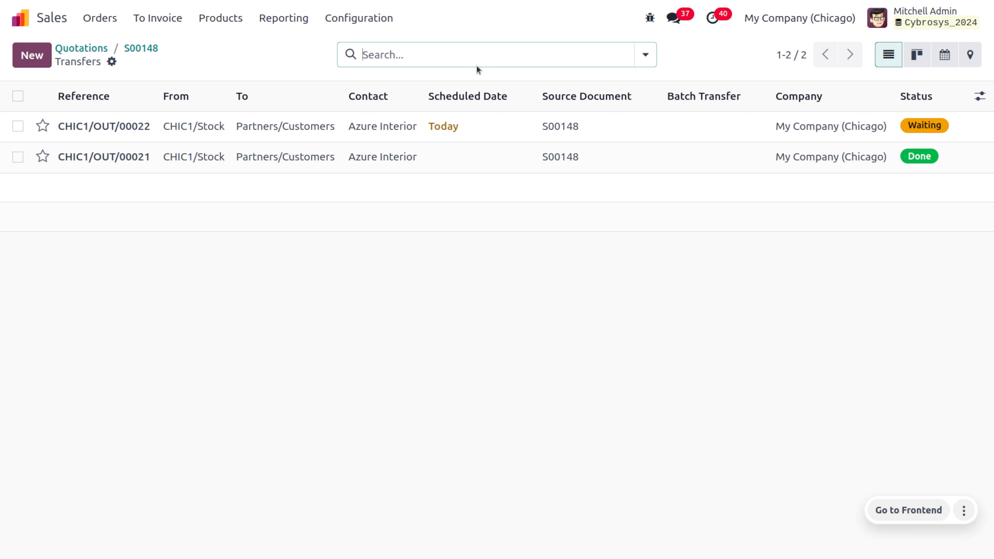
pyautogui.click(401, 128)
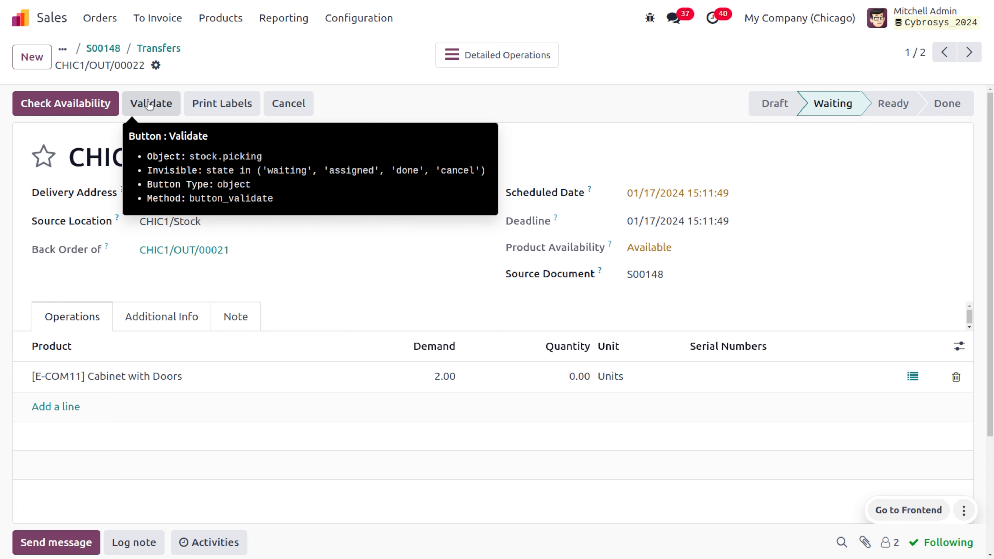
# Step: Check availability on the backorder transfer to reserve the Cabinet with Doors units, and validate the transfer
pyautogui.click(137, 104)
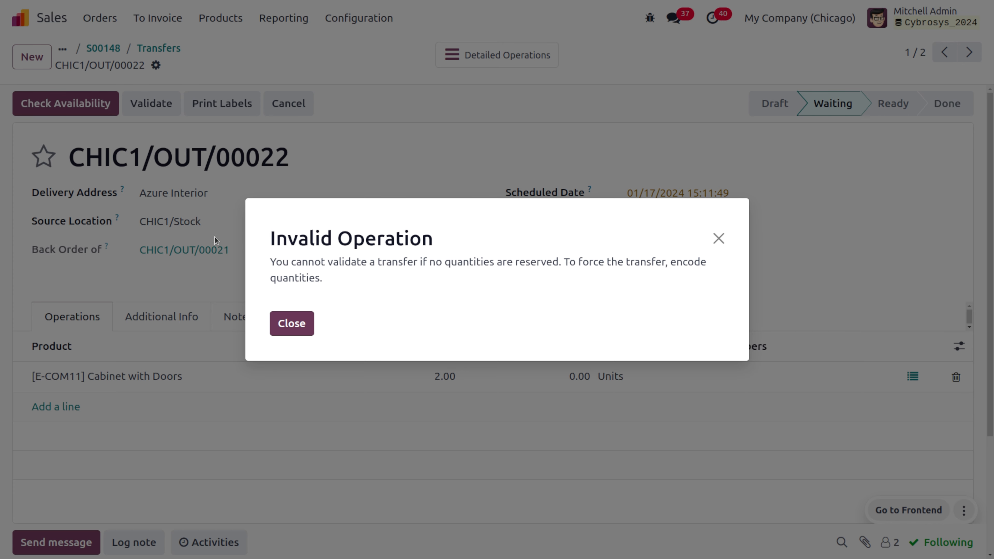
pyautogui.click(290, 324)
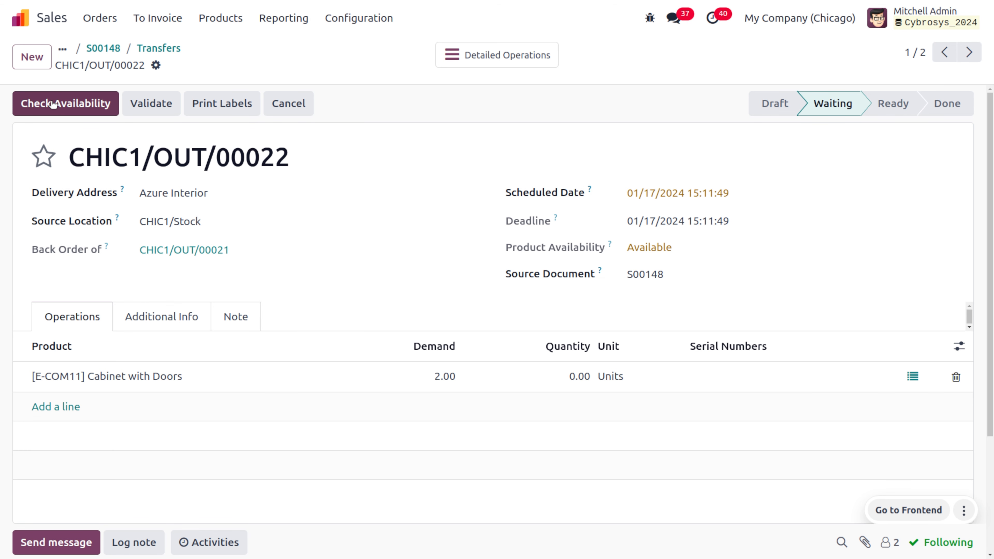
pyautogui.click(62, 111)
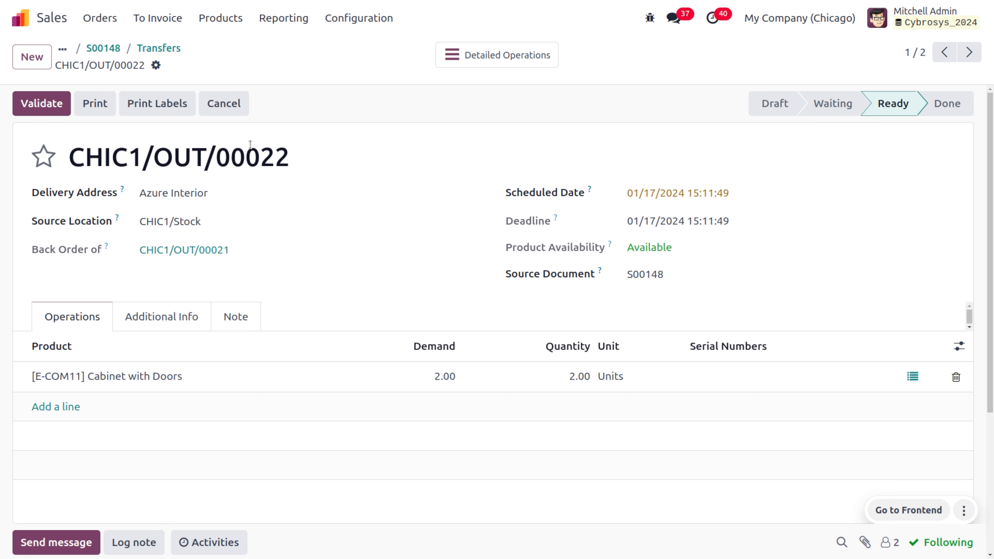
pyautogui.click(39, 102)
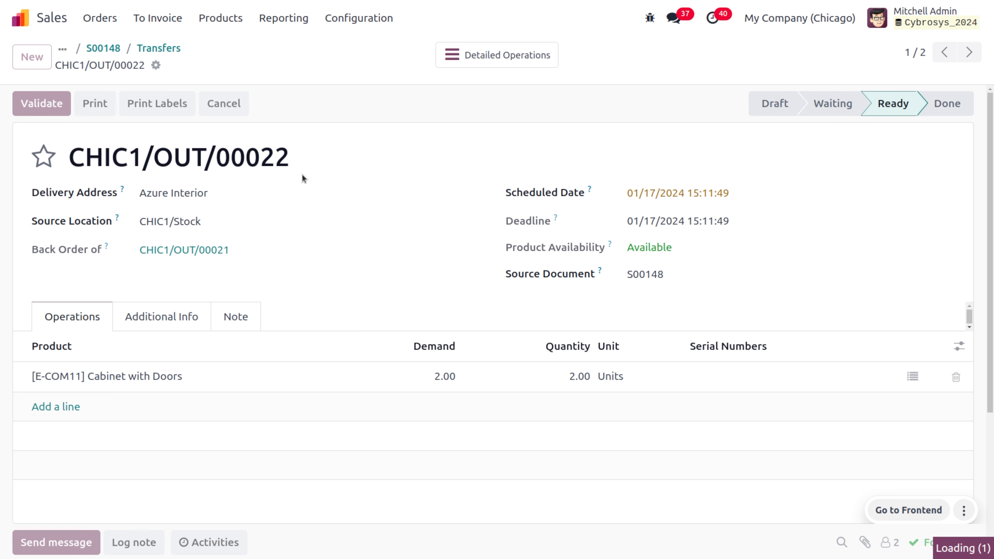